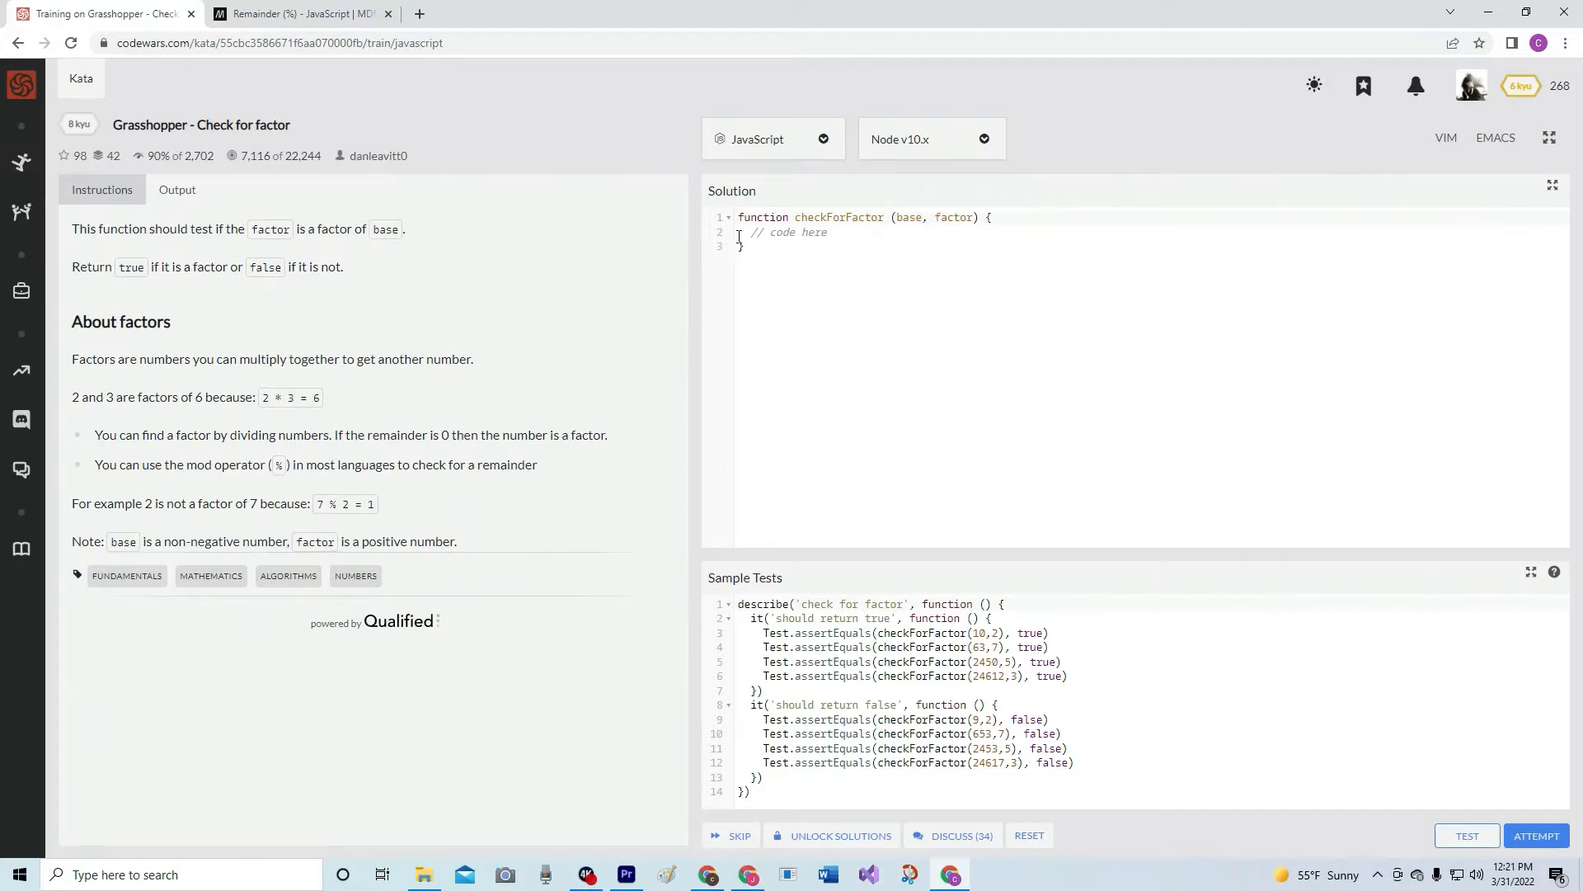
{"action": "left_click", "coordinate": [328, 19]}
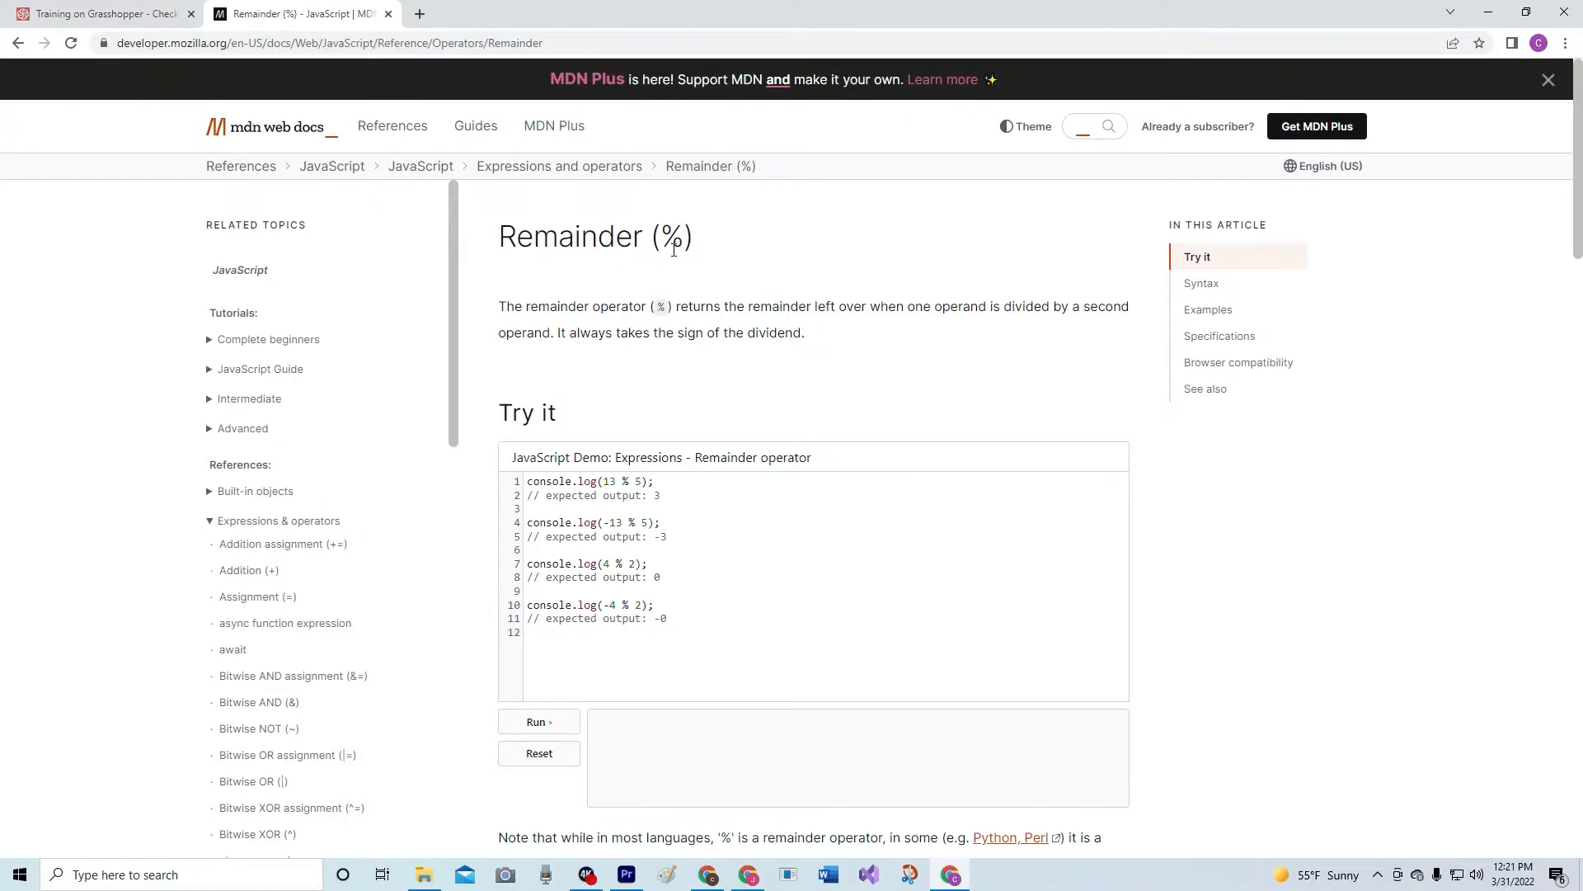
{"action": "double_click", "coordinate": [659, 305]}
{"action": "left_click", "coordinate": [668, 306]}
Replace the '// code here' placeholder with return base % factor == 0 in checkForFactor
{"action": "left_click", "coordinate": [99, 14]}
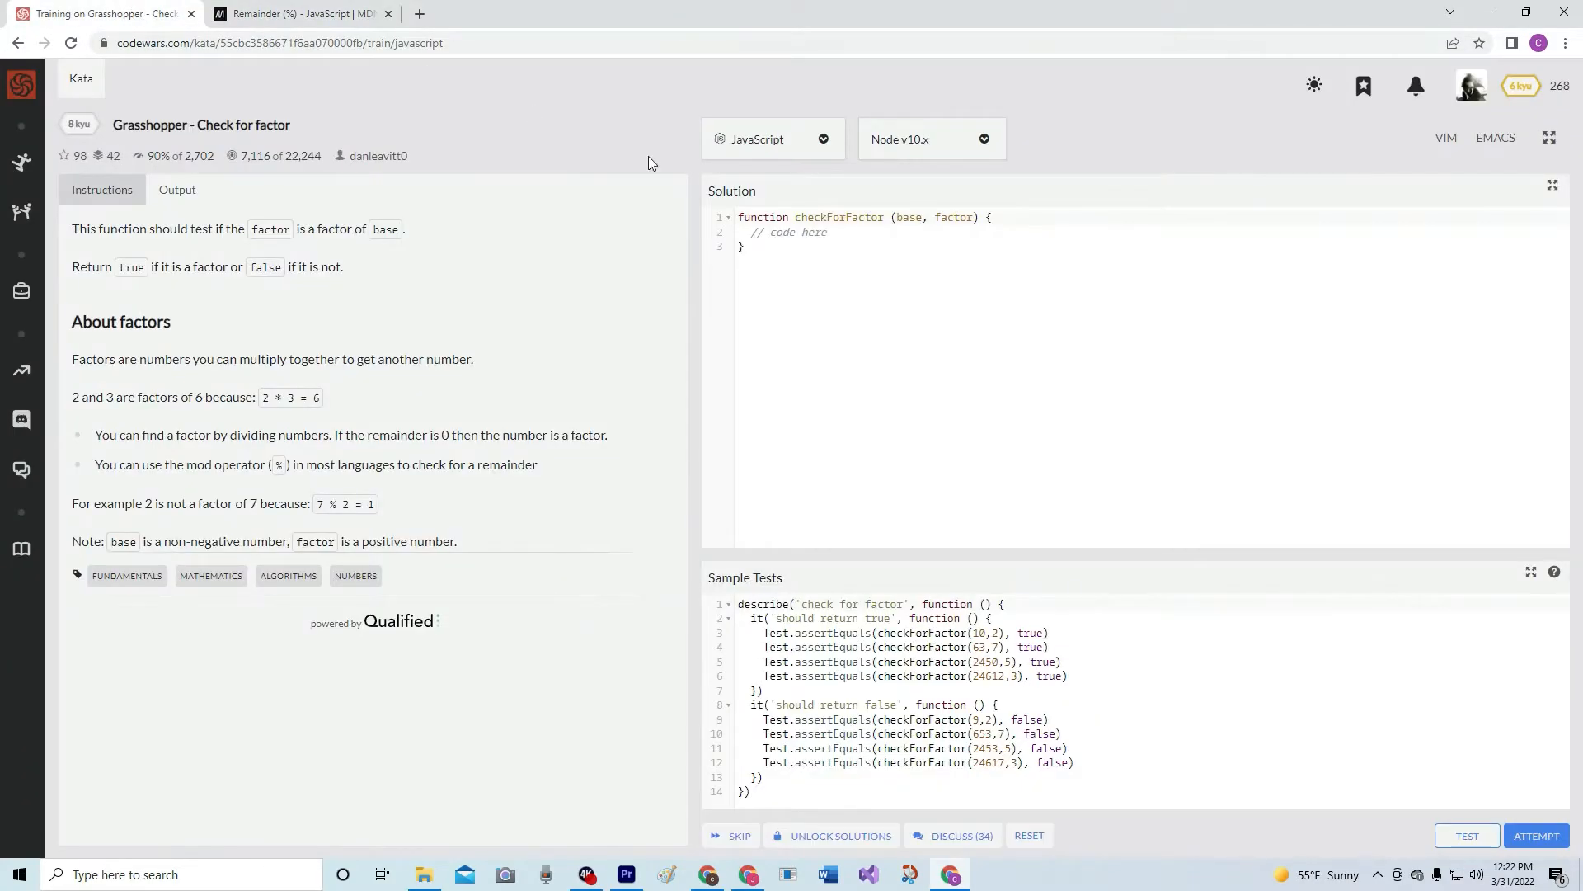
{"action": "left_click_drag", "start_coordinate": [751, 232], "coordinate": [834, 231]}
{"action": "type", "text": "return b"}
{"action": "type", "text": "ase % "}
{"action": "type", "text": "factor == 0"}
{"action": "left_click", "coordinate": [900, 232]}
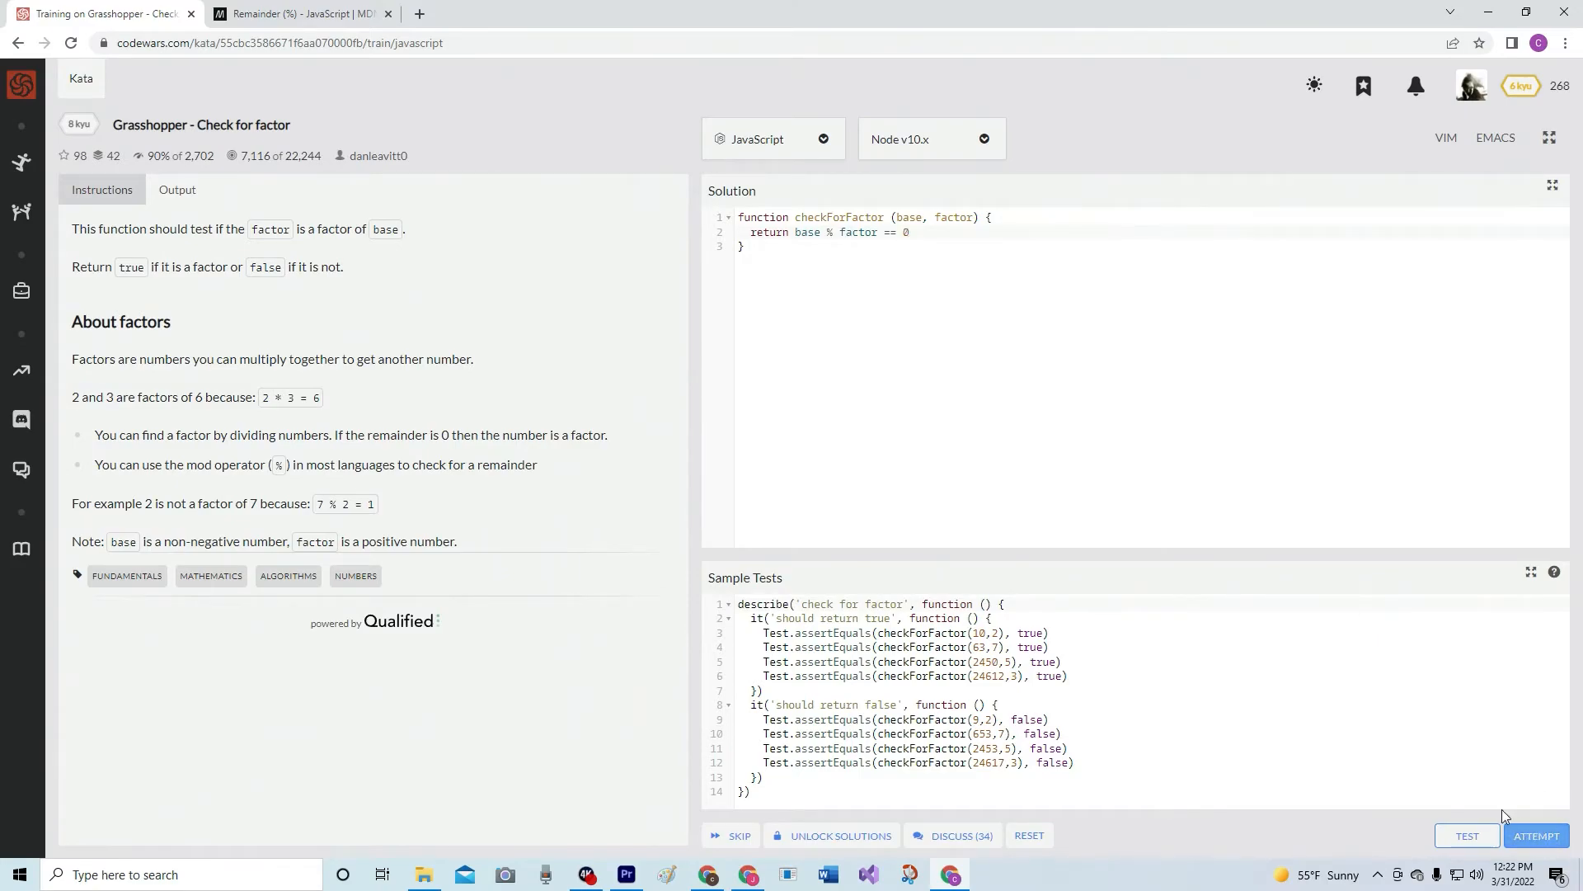
Run the sample tests and the full attempt so all test groups pass, glancing at the MDN remainder reference
{"action": "left_click", "coordinate": [1468, 836]}
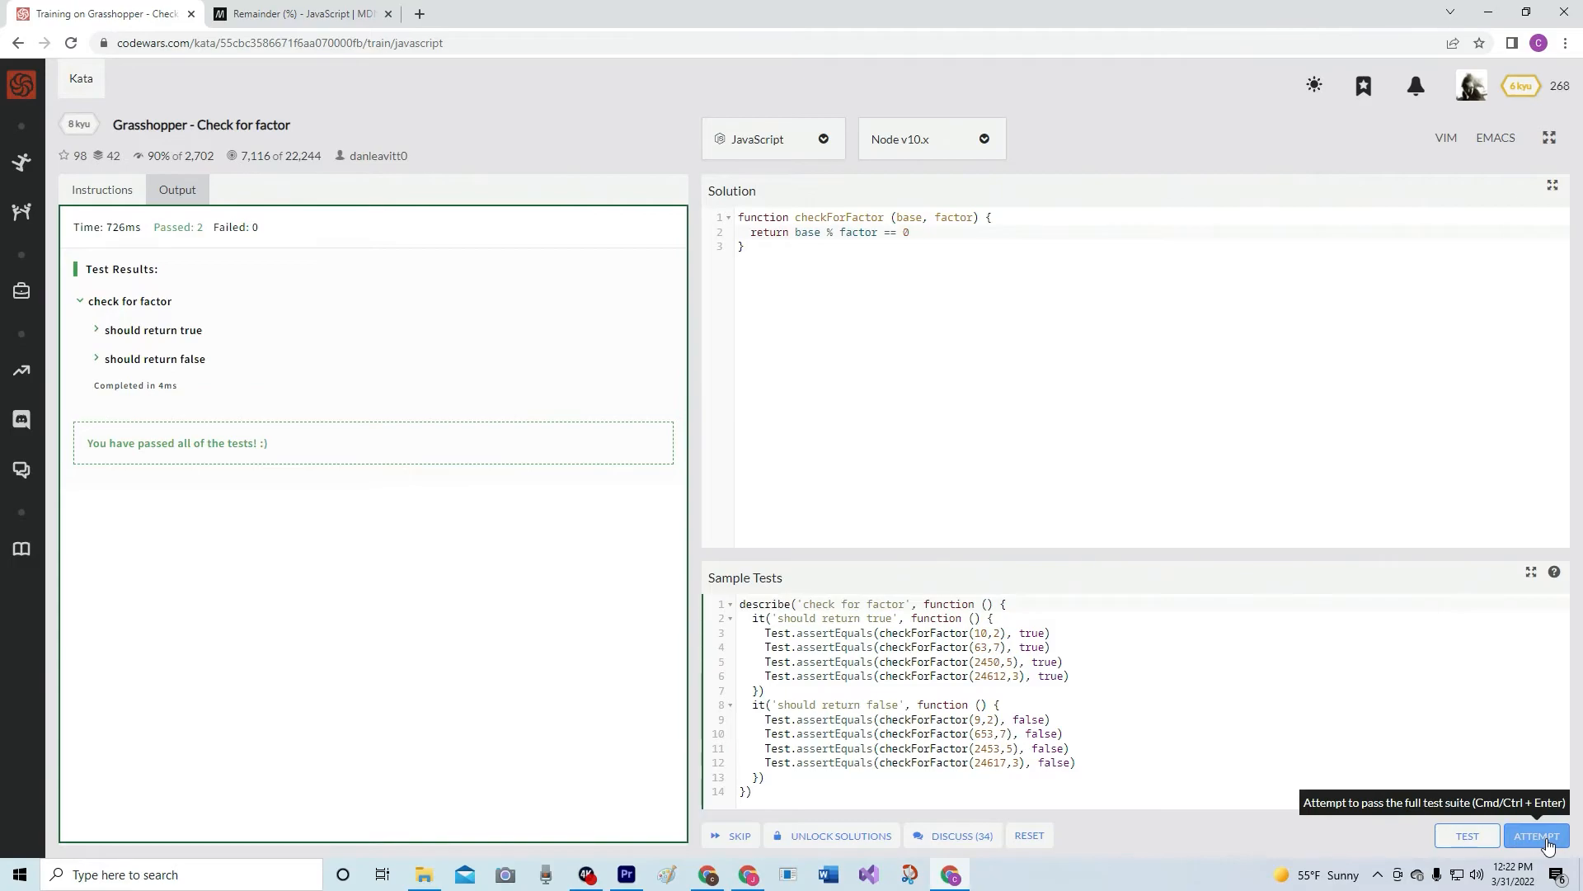
{"action": "left_click", "coordinate": [1550, 841]}
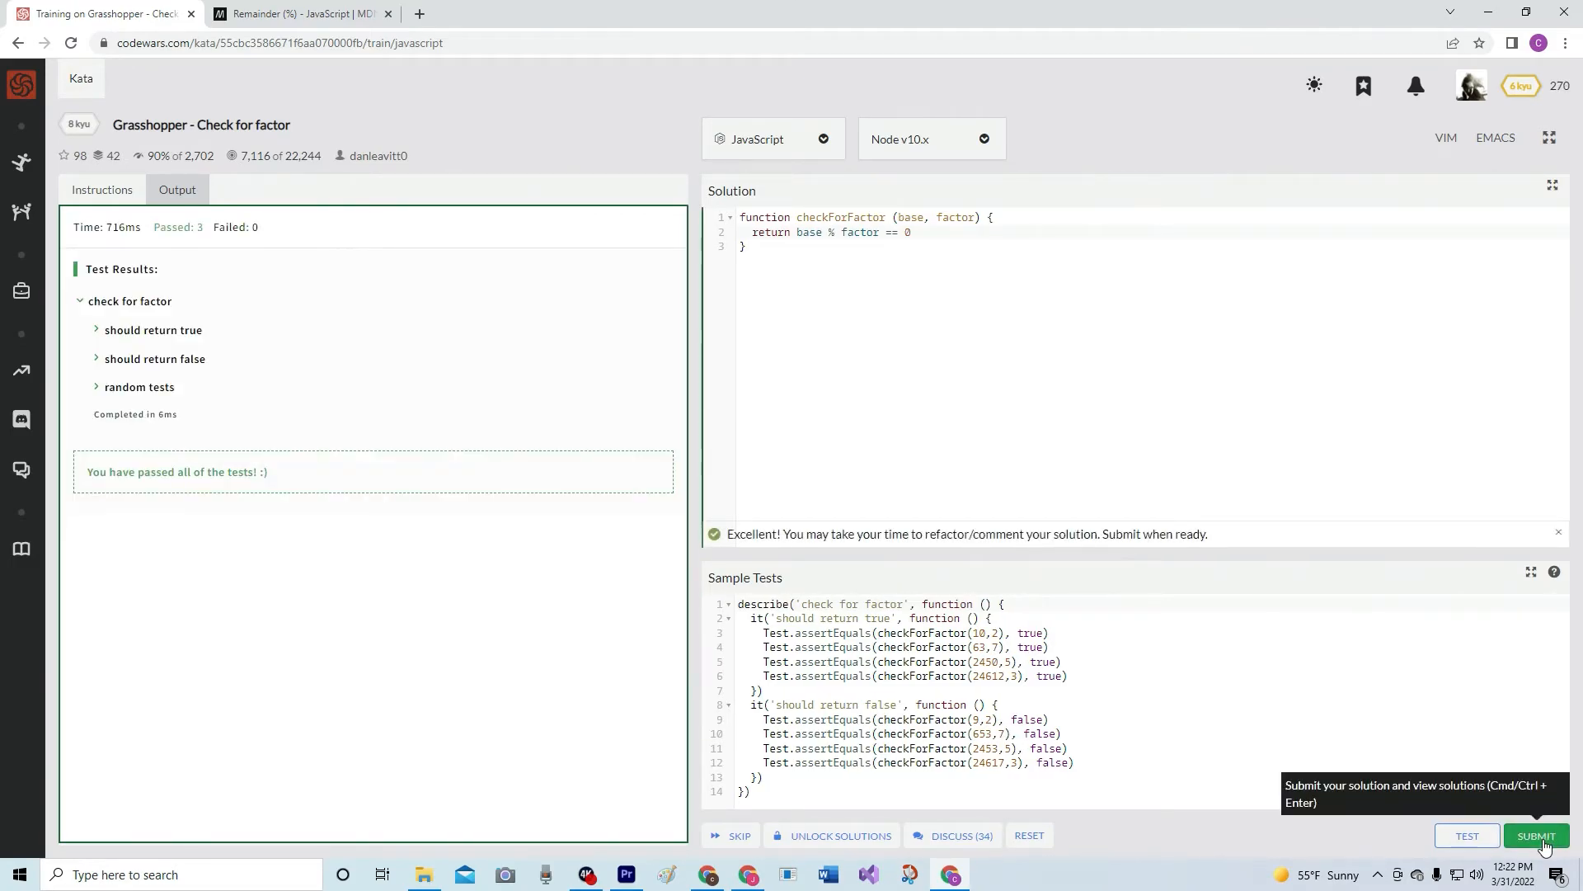
{"action": "left_click", "coordinate": [273, 13]}
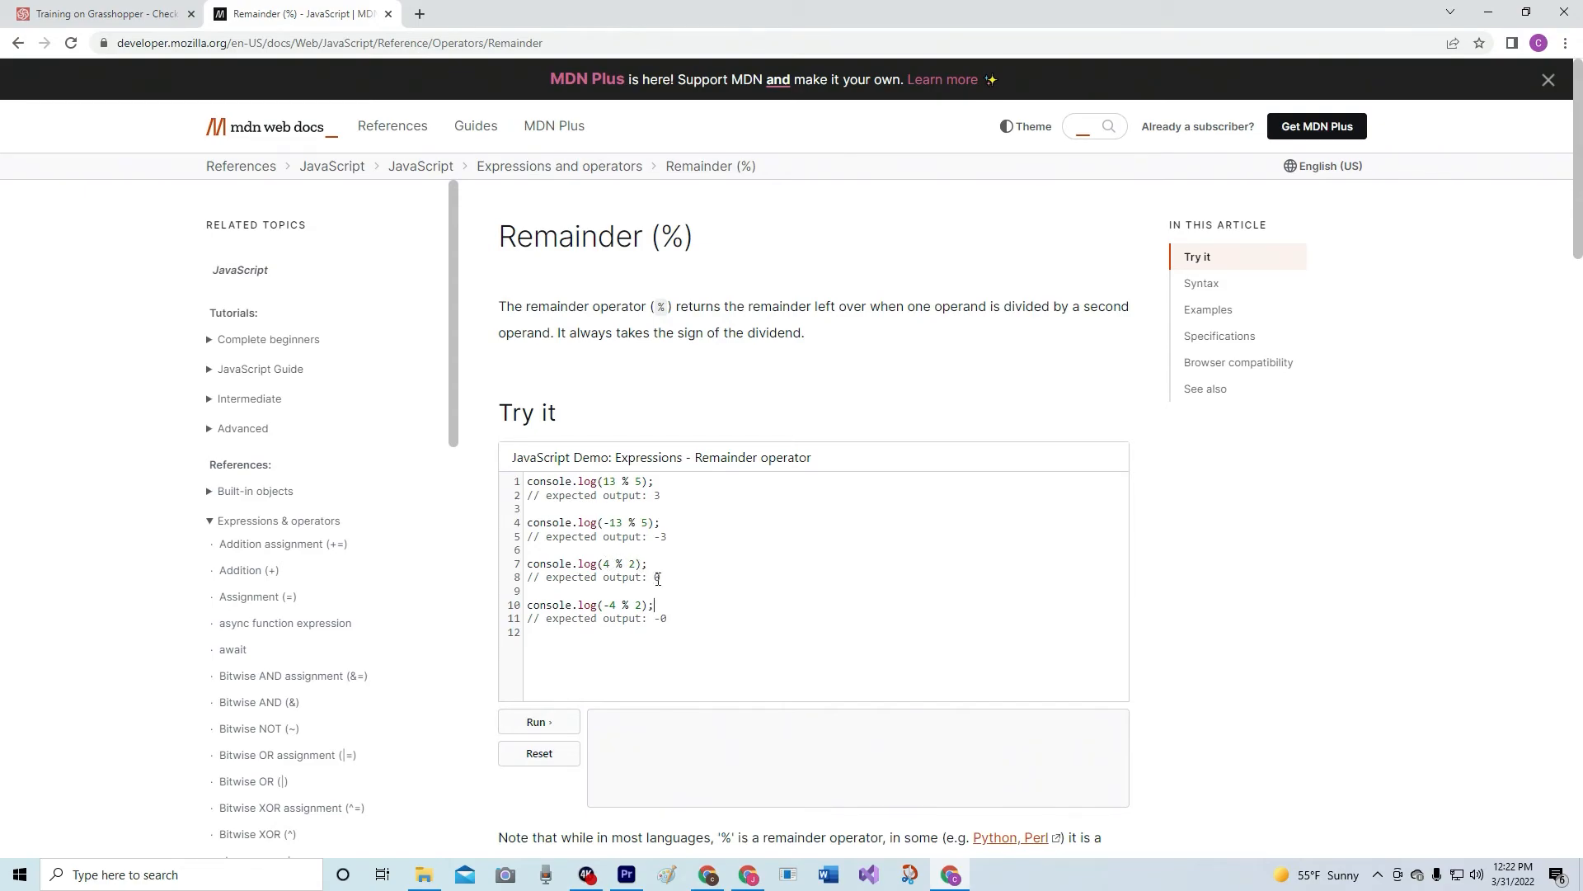
{"action": "left_click", "coordinate": [128, 14]}
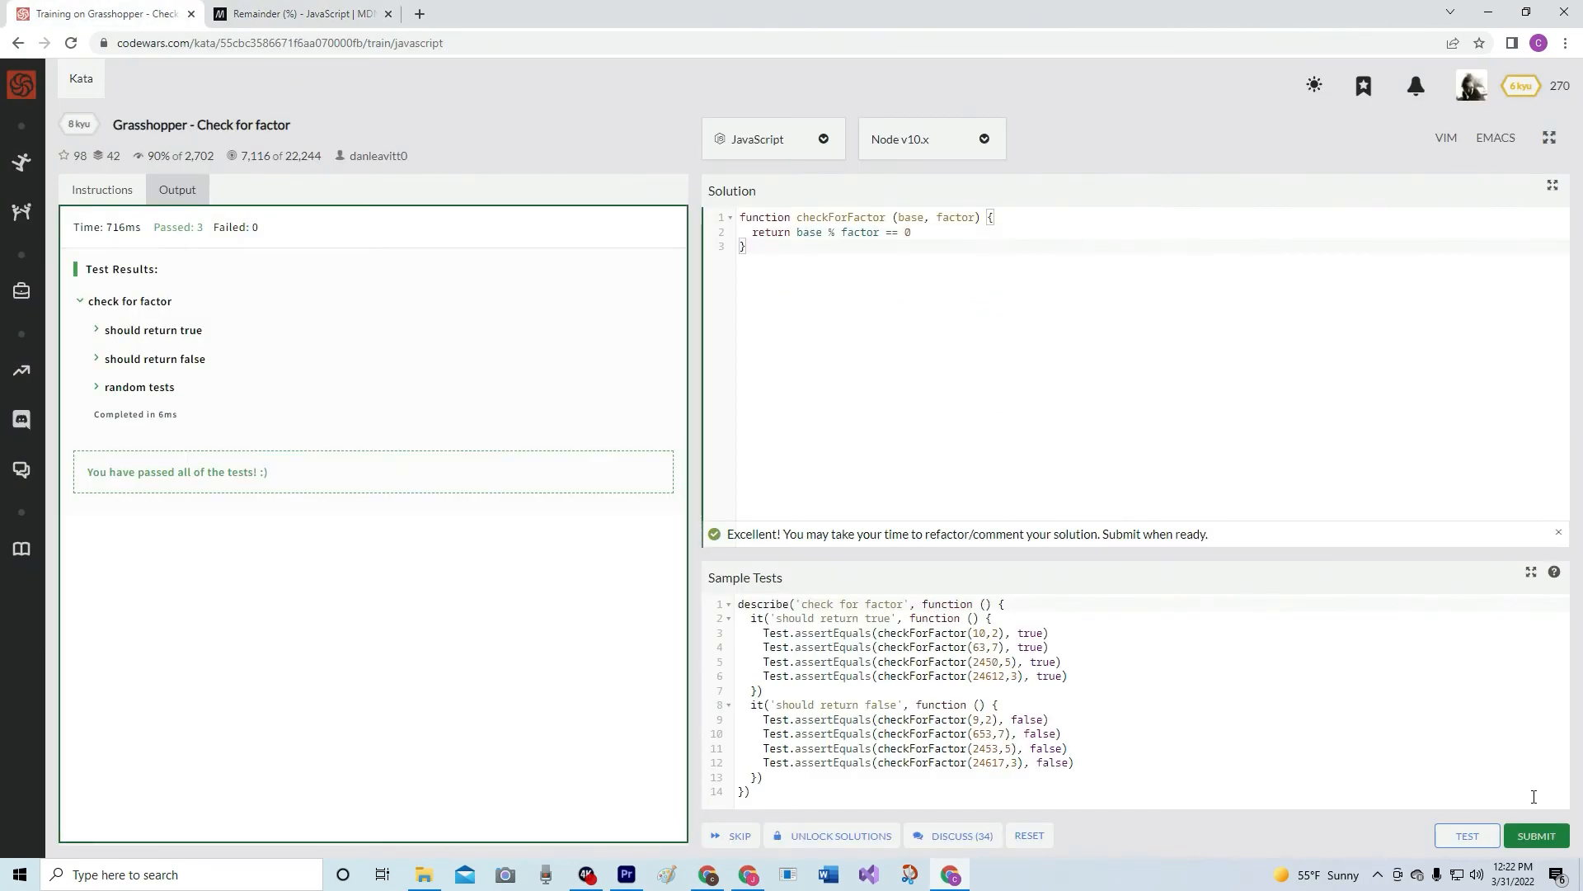
Submit the solution, filter to My Solutions, and rate the kata VERY satisfying
{"action": "left_click", "coordinate": [1536, 835]}
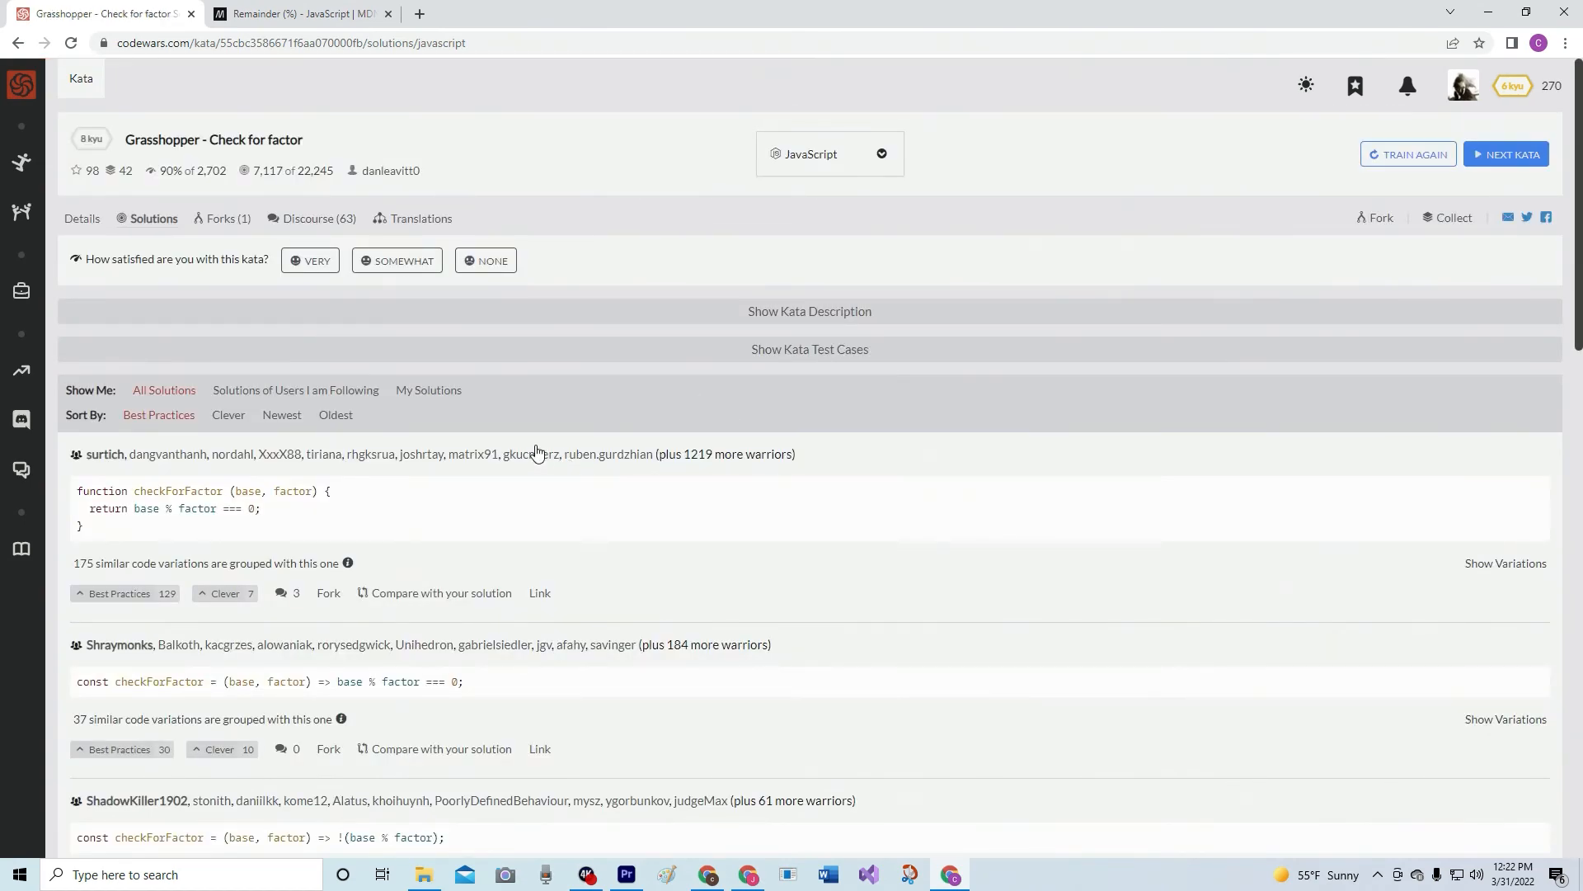
{"action": "left_click", "coordinate": [428, 389]}
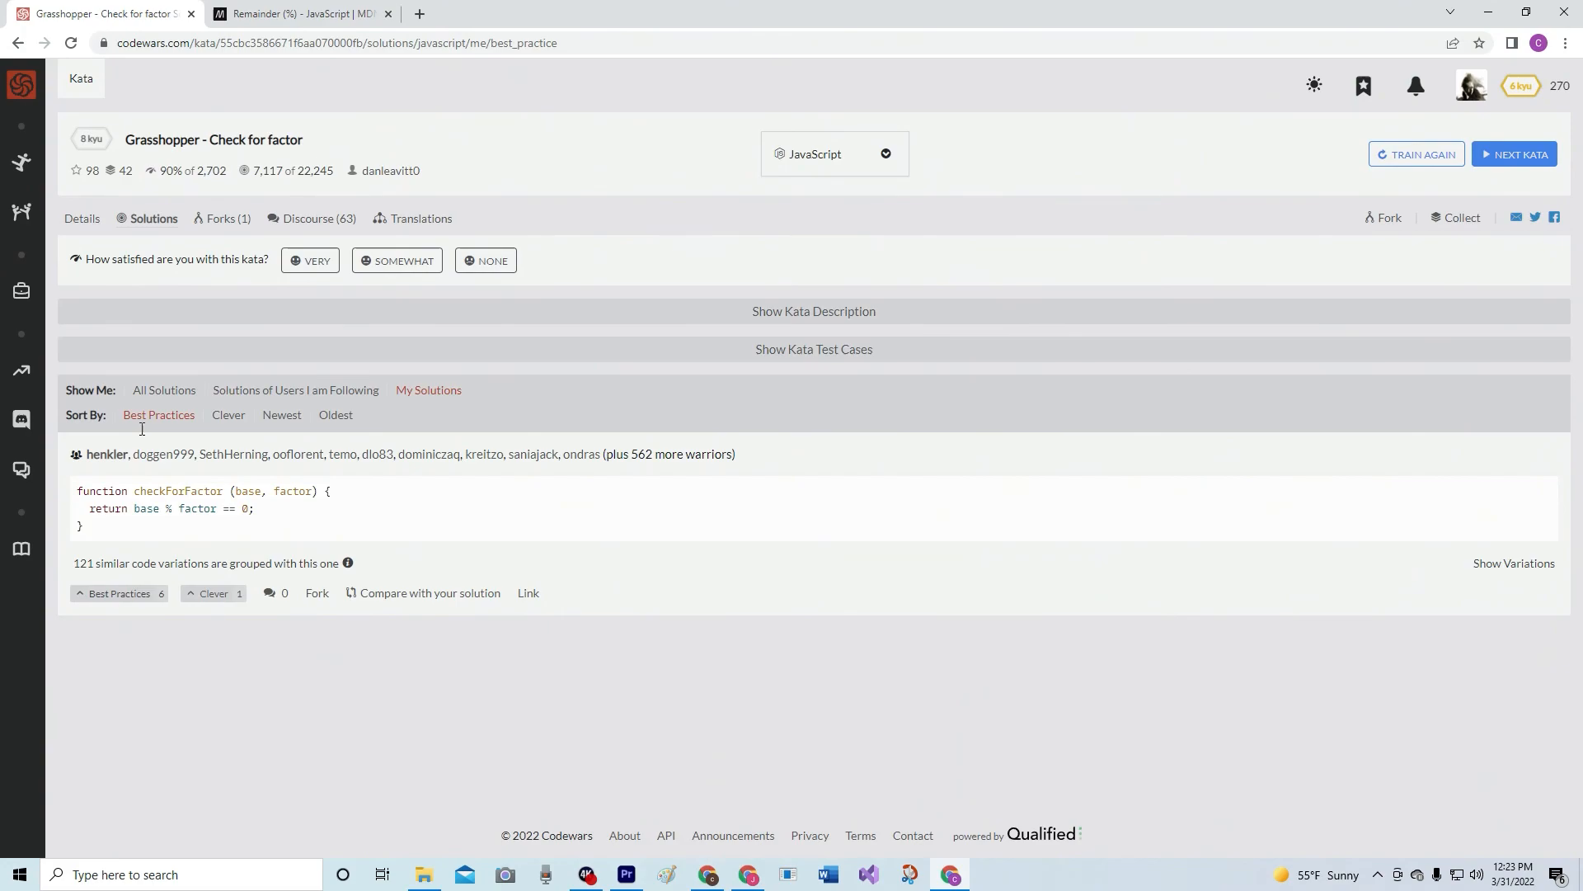
{"action": "left_click", "coordinate": [311, 260]}
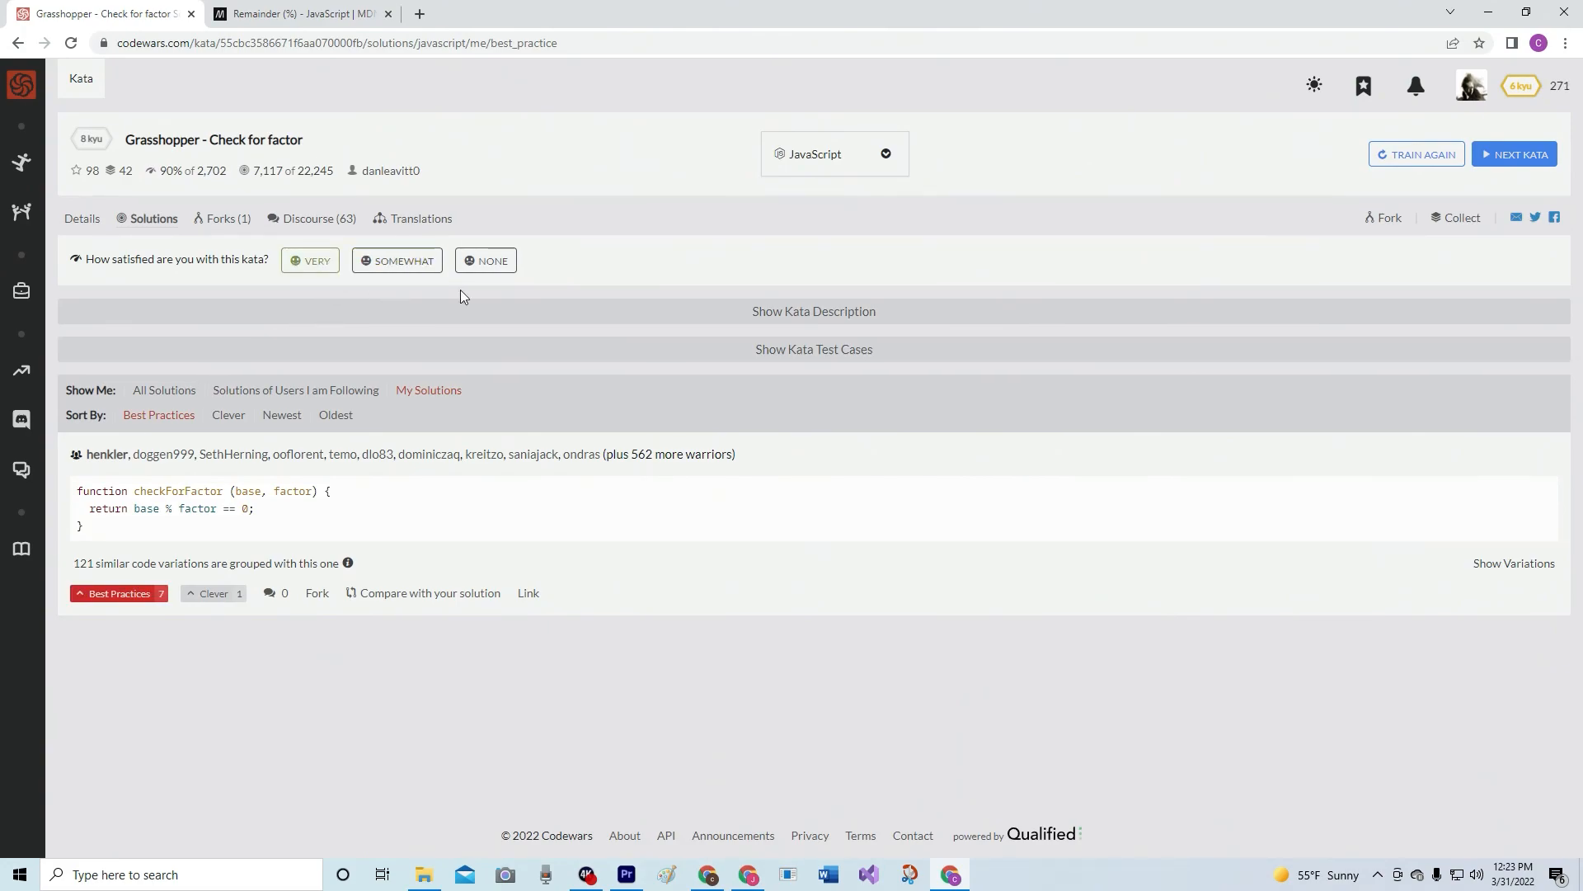